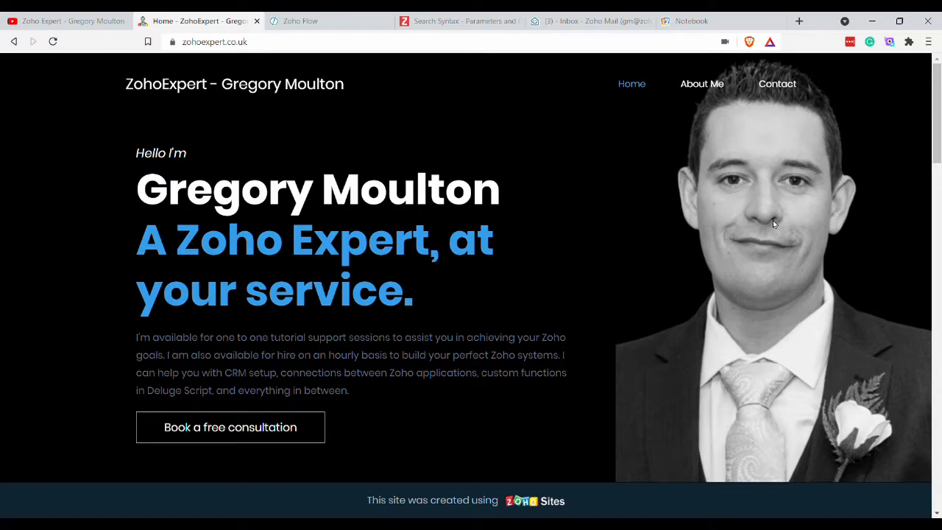
# Glance at the existing Zoho Notebook notes, then close the flow history to return to My Flows.
pyautogui.click(706, 20)
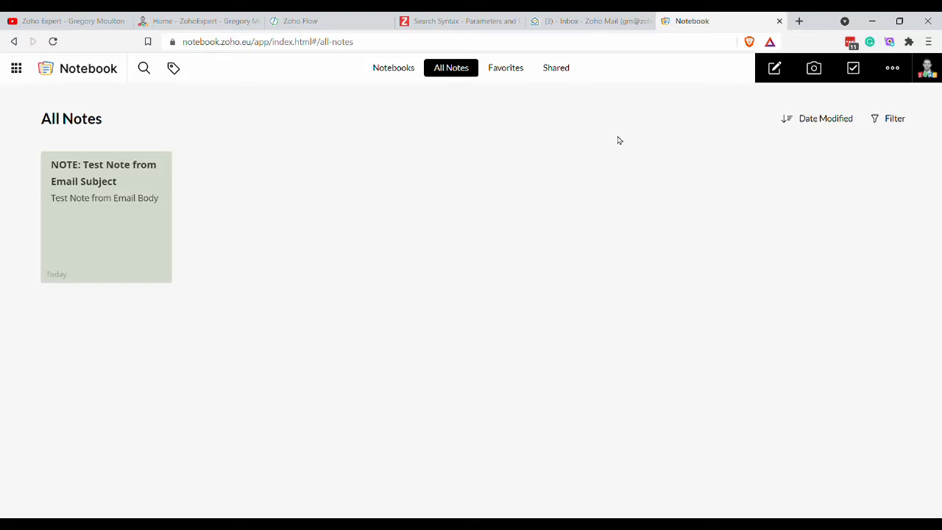
pyautogui.click(326, 20)
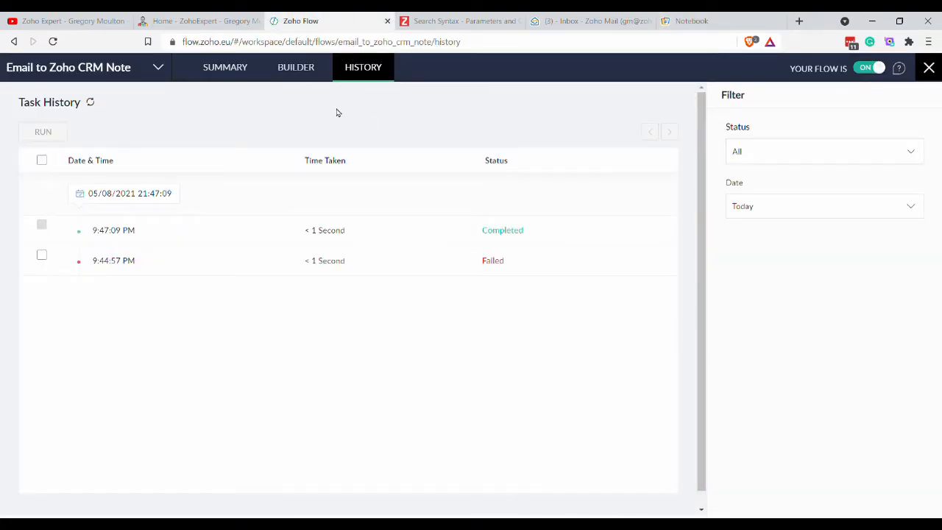
pyautogui.click(936, 70)
pyautogui.moveTo(301, 152)
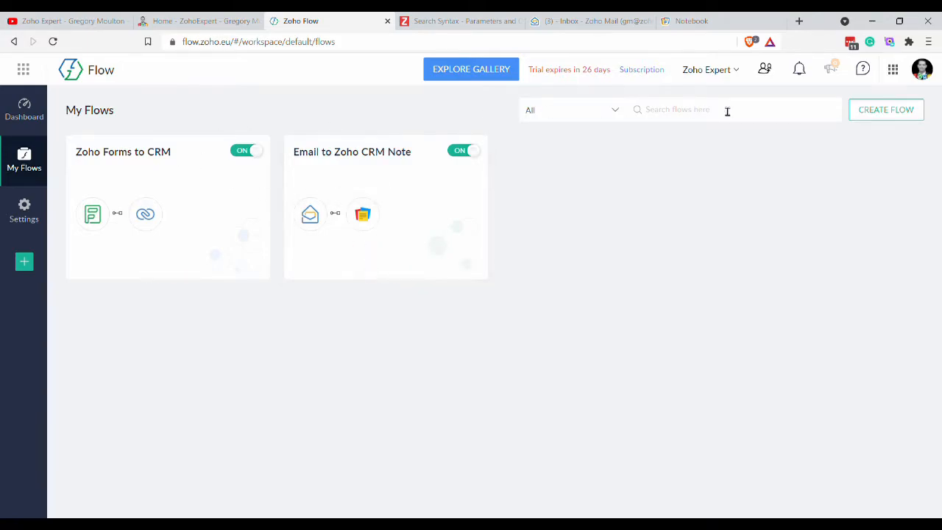
# Create a new flow named 'New Email to Zoho Notebook'.
pyautogui.click(887, 117)
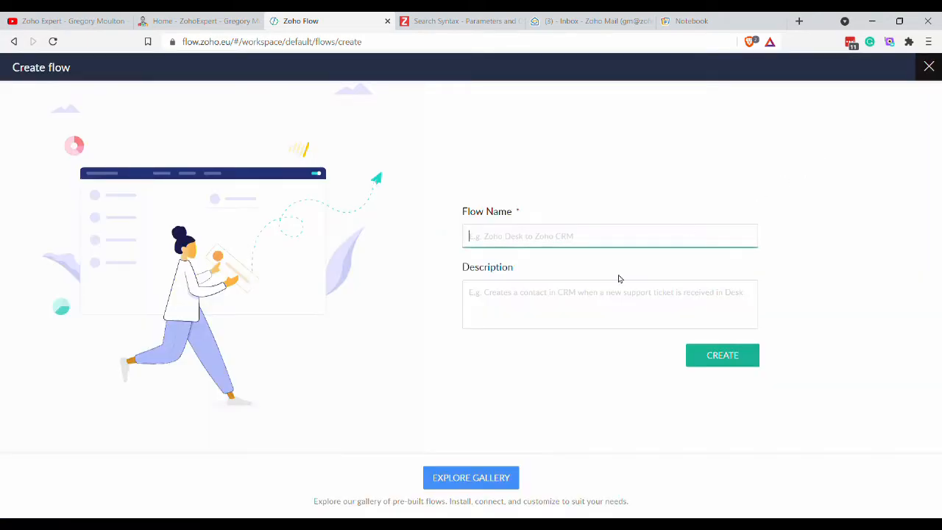
pyautogui.write('New Note')
pyautogui.press('BackSpace')
pyautogui.press('BackSpace')
pyautogui.write('Email')
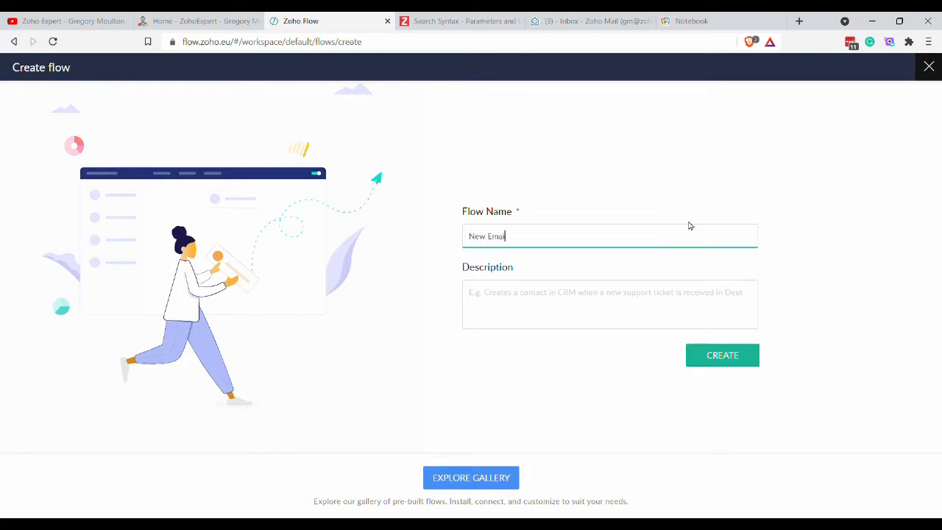
pyautogui.write(' to Zoho Notebook')
pyautogui.click(719, 366)
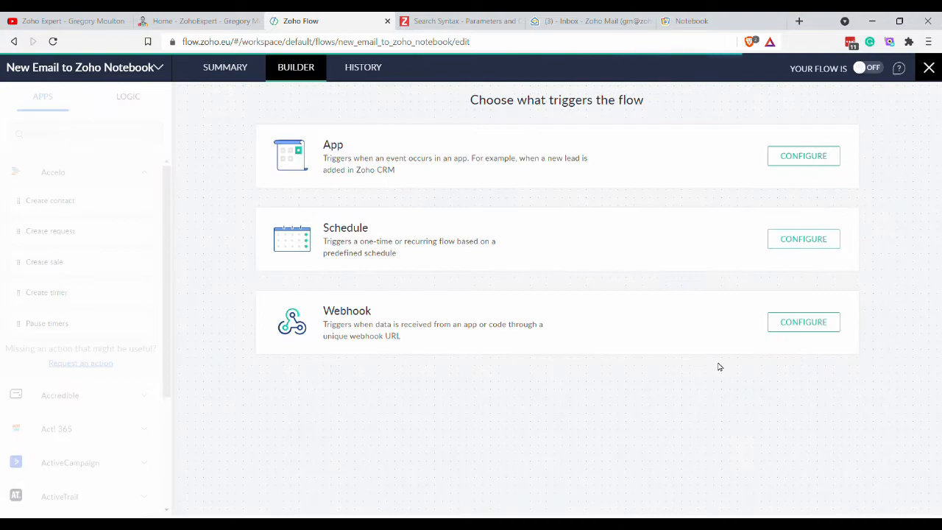
# Set Zoho Mail's 'Email matching search received' as the flow's app trigger.
pyautogui.click(795, 160)
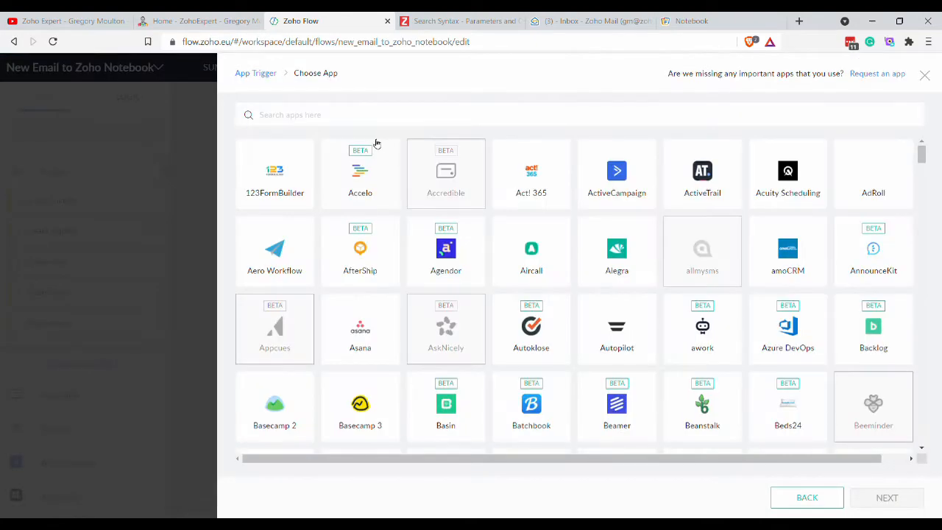
pyautogui.click(341, 124)
pyautogui.write('mail')
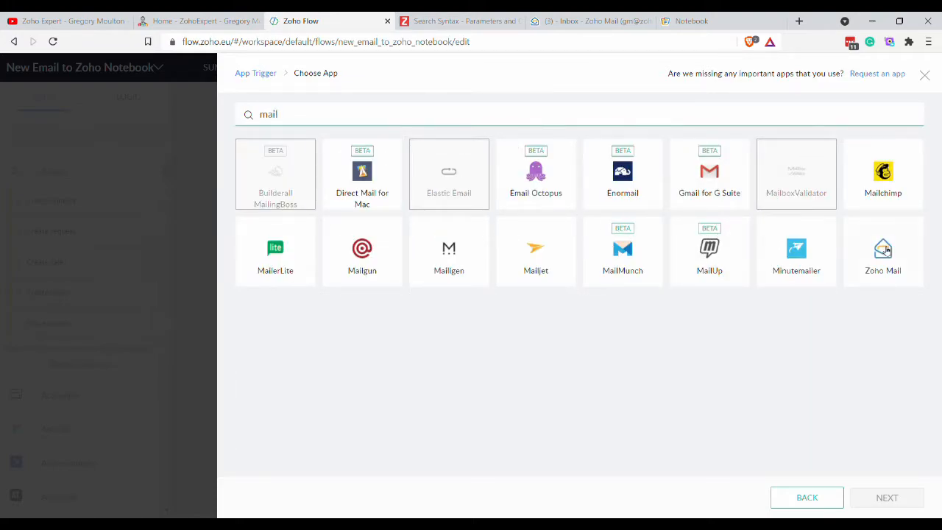
pyautogui.click(885, 251)
pyautogui.click(886, 496)
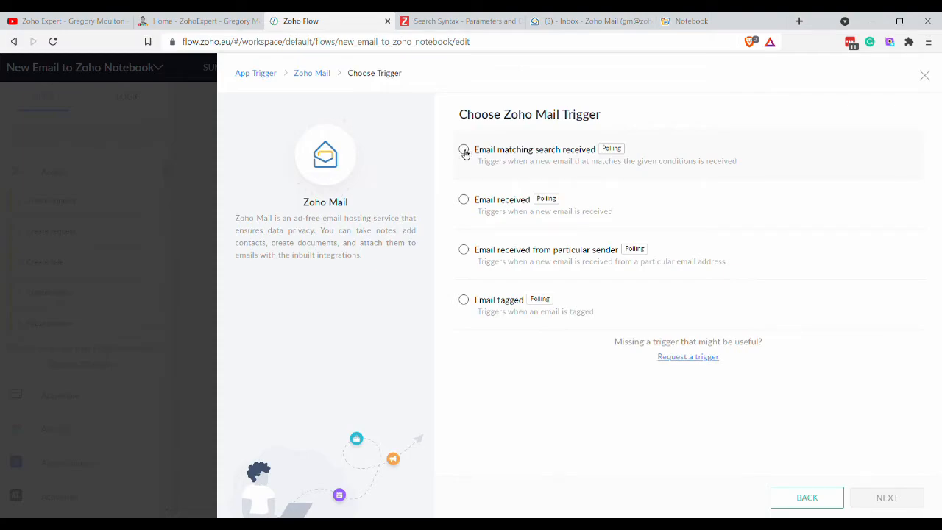
pyautogui.click(464, 151)
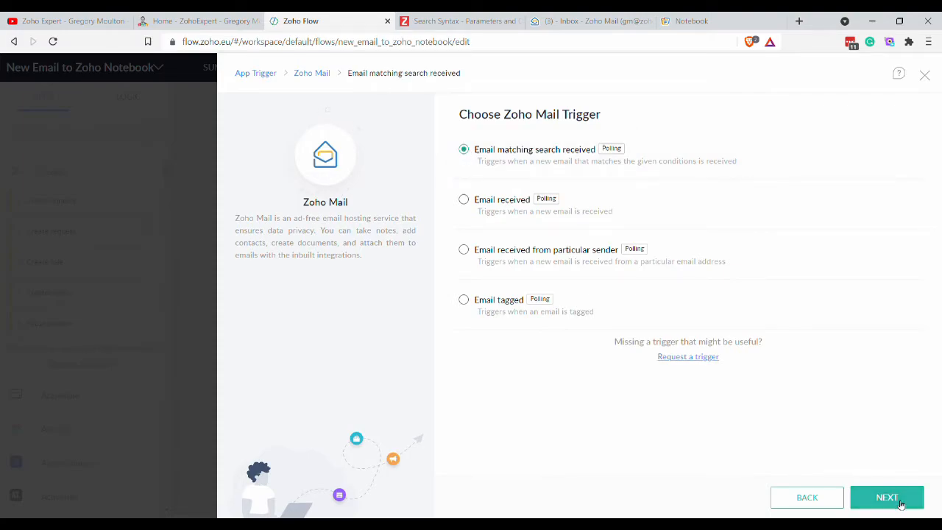
pyautogui.click(899, 504)
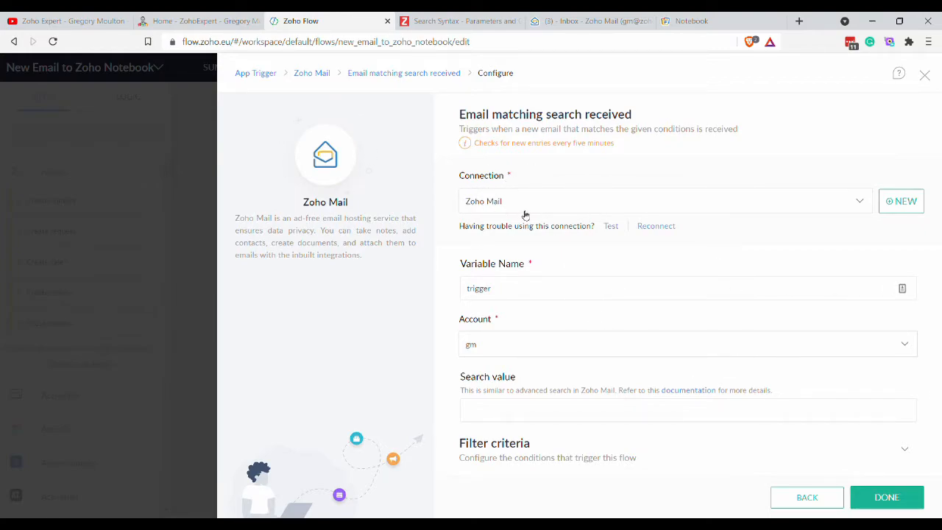
# Add and authorize a Zoho Mail connection named 'New Zoho Mail'.
pyautogui.click(899, 202)
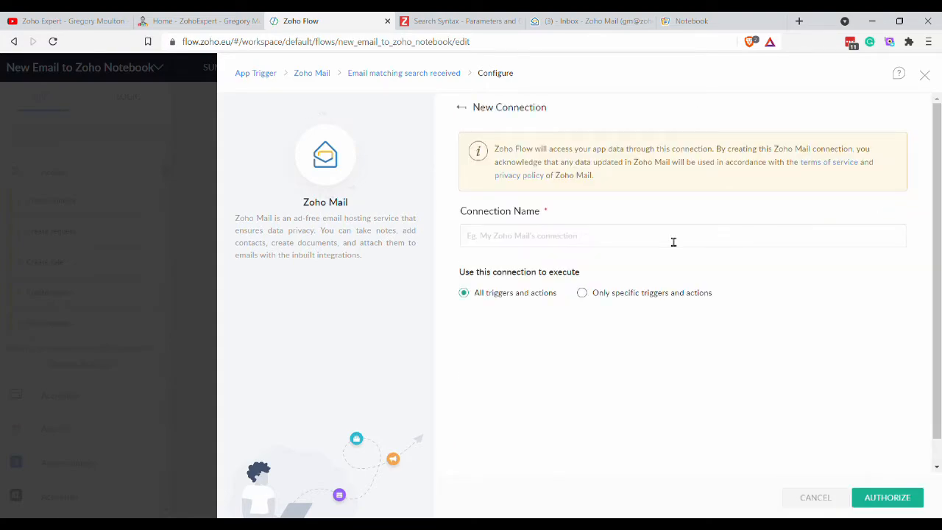
pyautogui.click(545, 237)
pyautogui.write('New Zoho Mail')
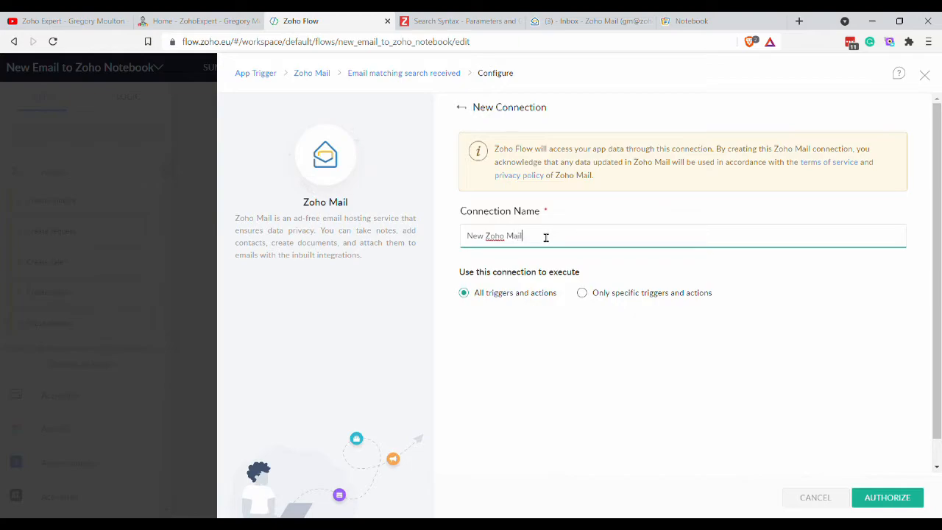
pyautogui.click(883, 498)
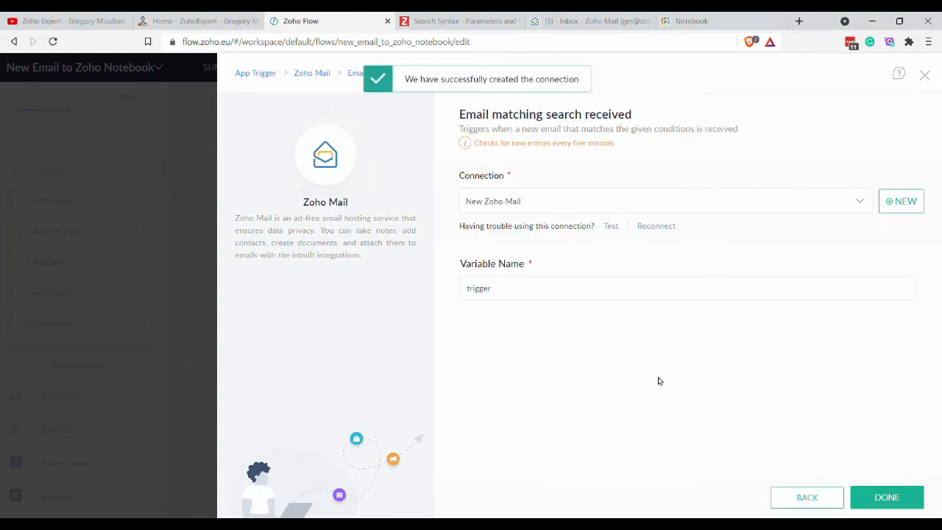
# Set the trigger's search value to 'to:' plus the notebook address, then save it.
pyautogui.scroll(-1, 591, 255)
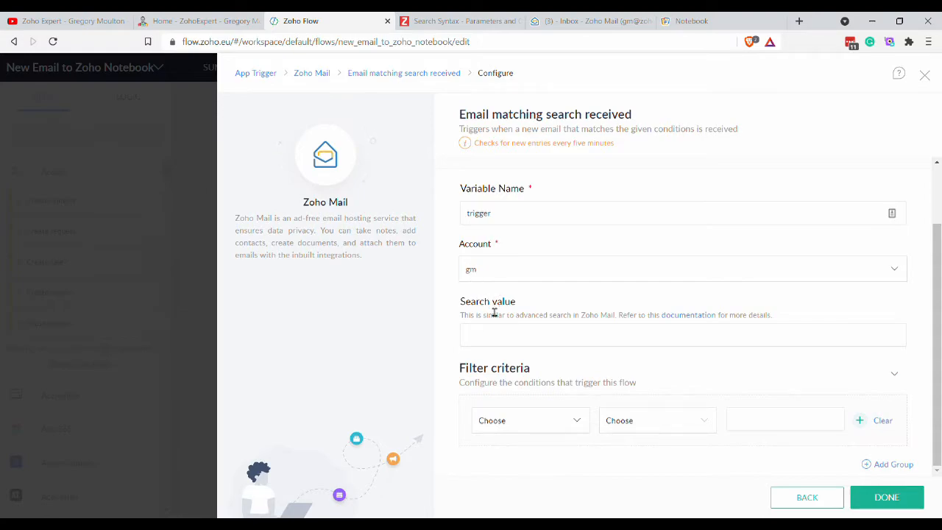
pyautogui.click(591, 345)
pyautogui.write('to@')
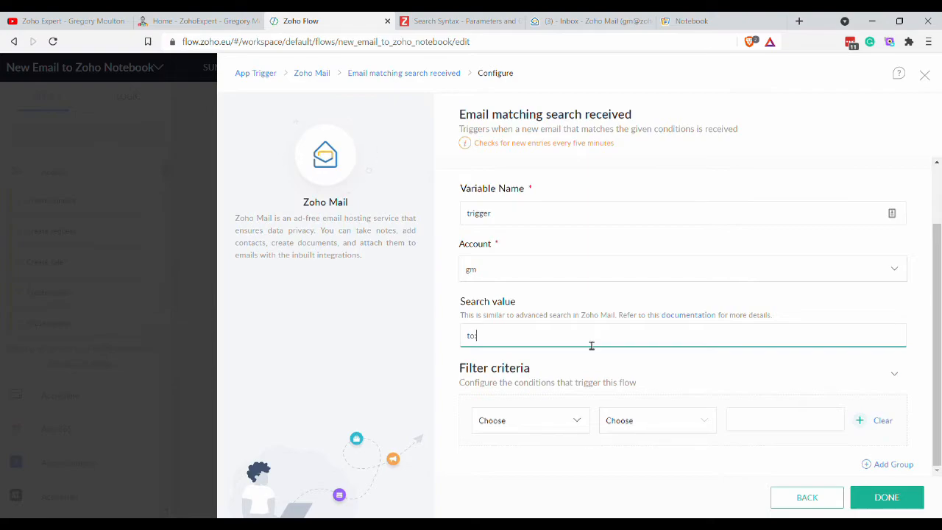
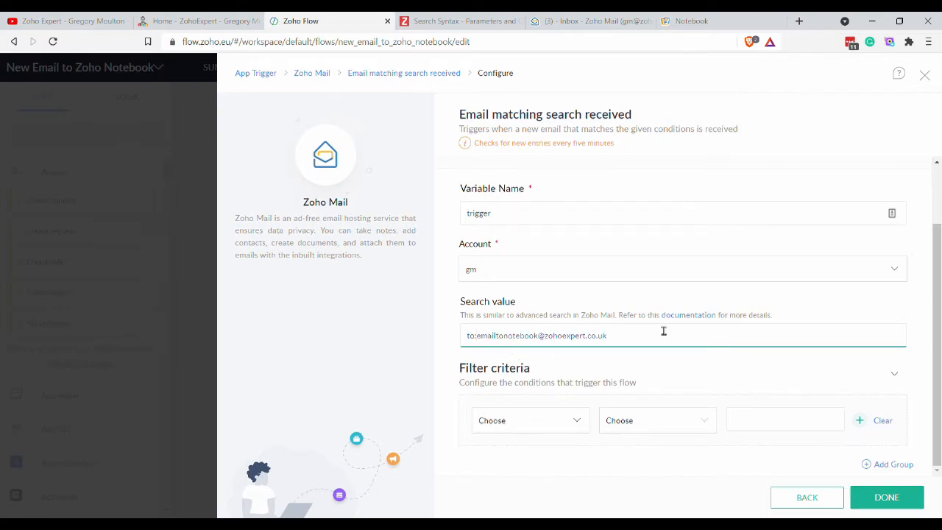
pyautogui.click(648, 380)
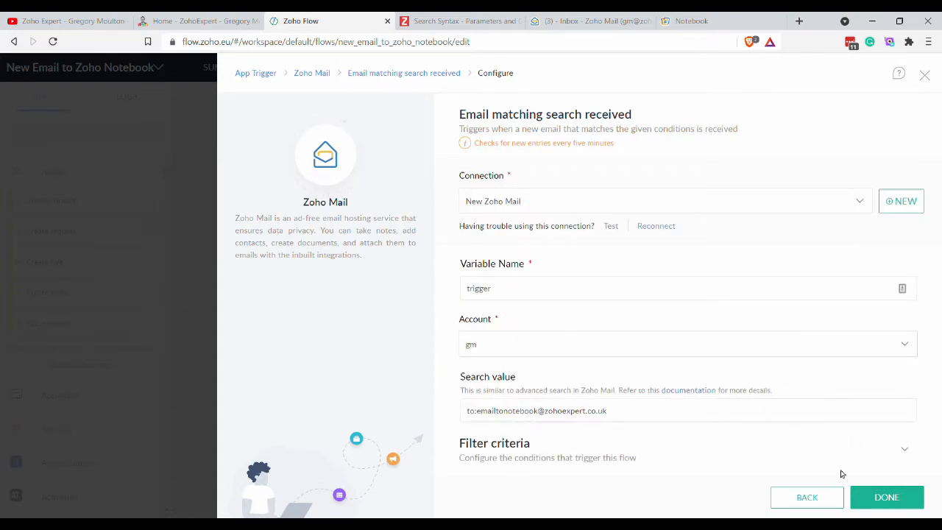
pyautogui.click(887, 503)
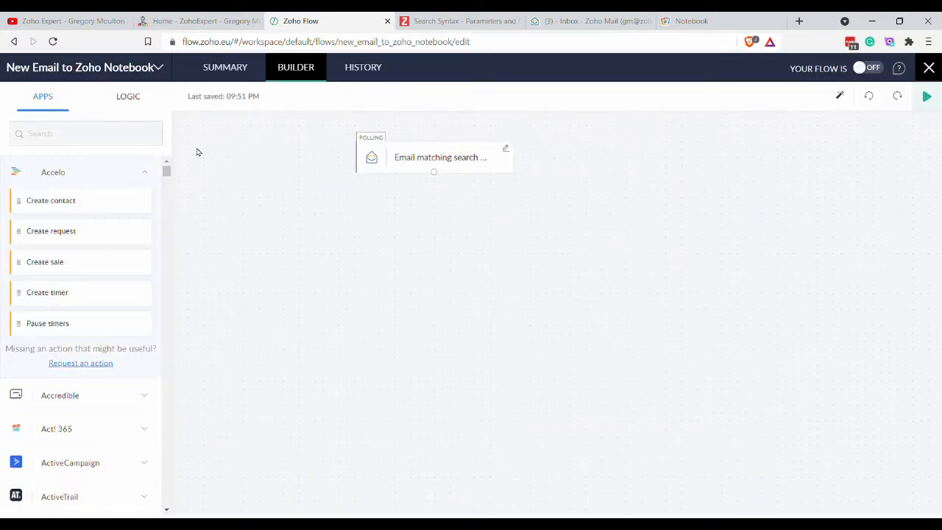
# Find Zoho Notebook in Apps and drag Create note card below the email trigger.
pyautogui.click(89, 144)
pyautogui.write('notebook')
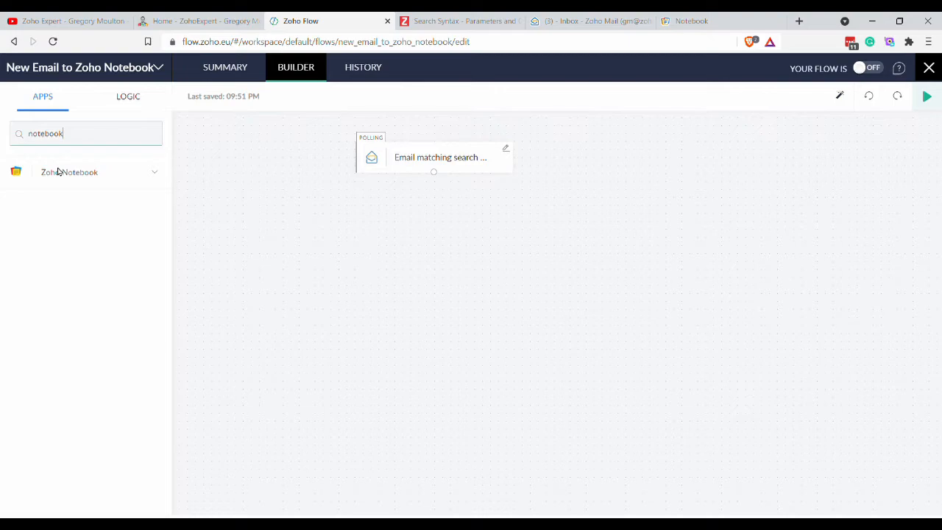
pyautogui.click(35, 177)
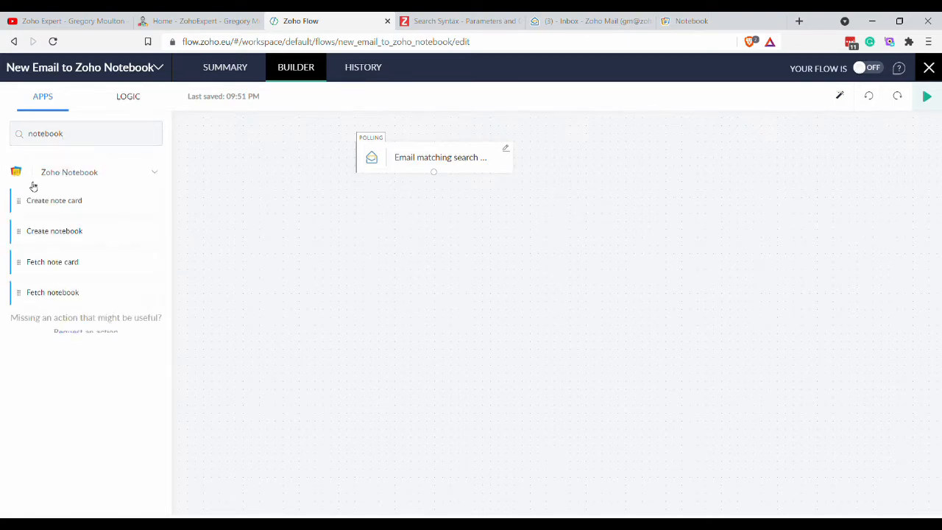
pyautogui.moveTo(65, 210); pyautogui.dragTo(442, 240)
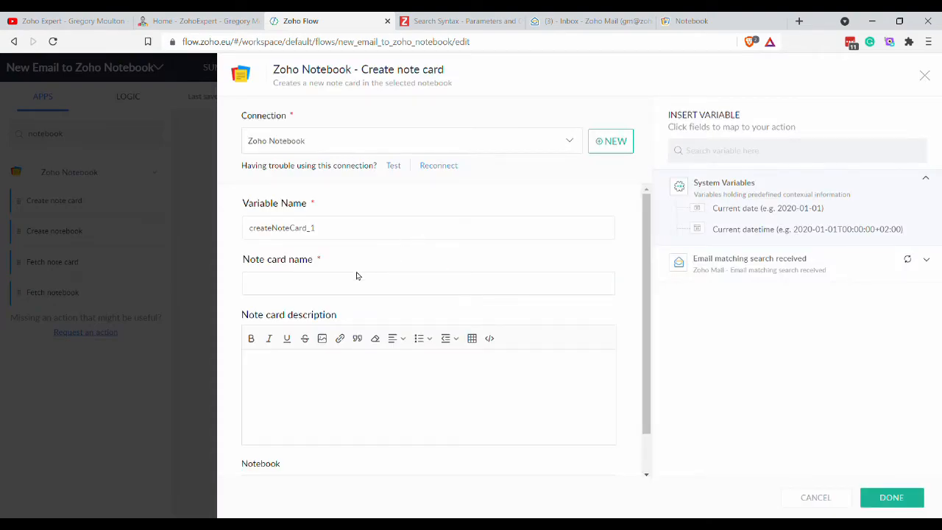
# Map email Subject to the note name and Body to the description, saving into My Notebook.
pyautogui.click(769, 270)
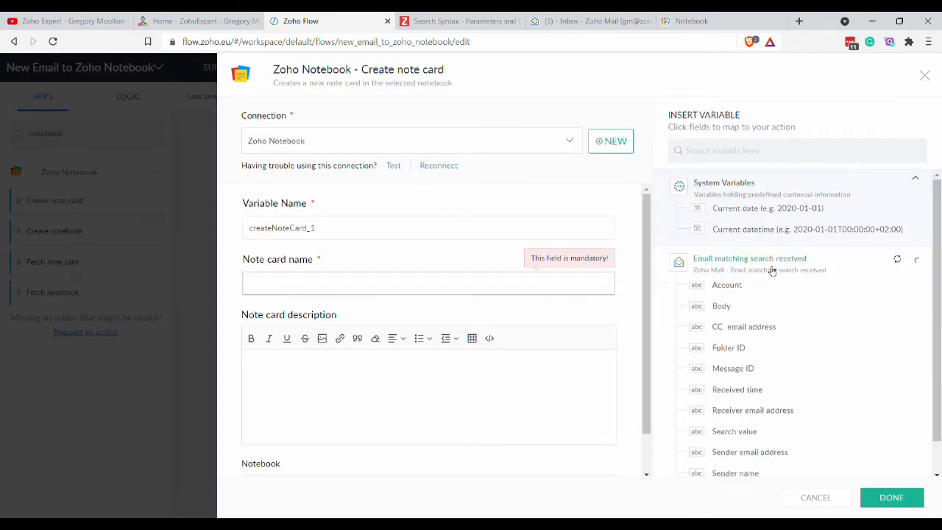
pyautogui.scroll(-1, 770, 360)
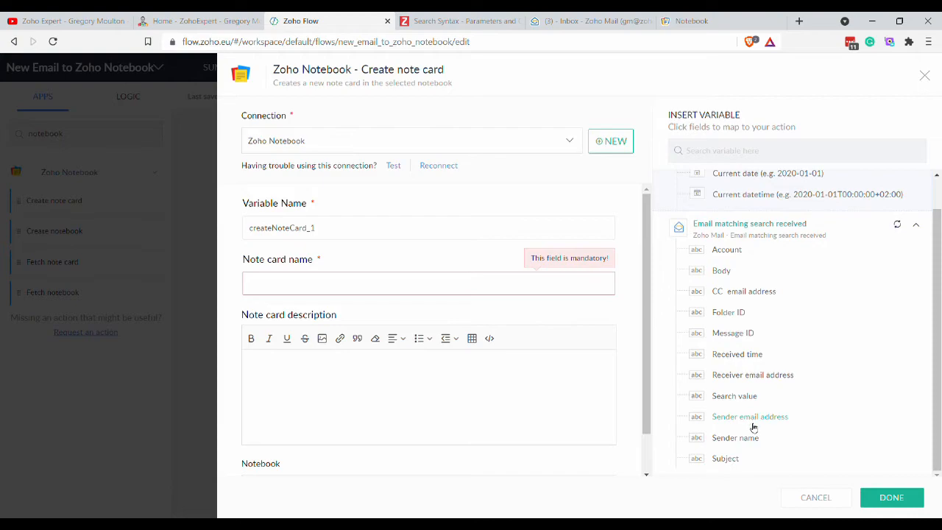
pyautogui.click(736, 459)
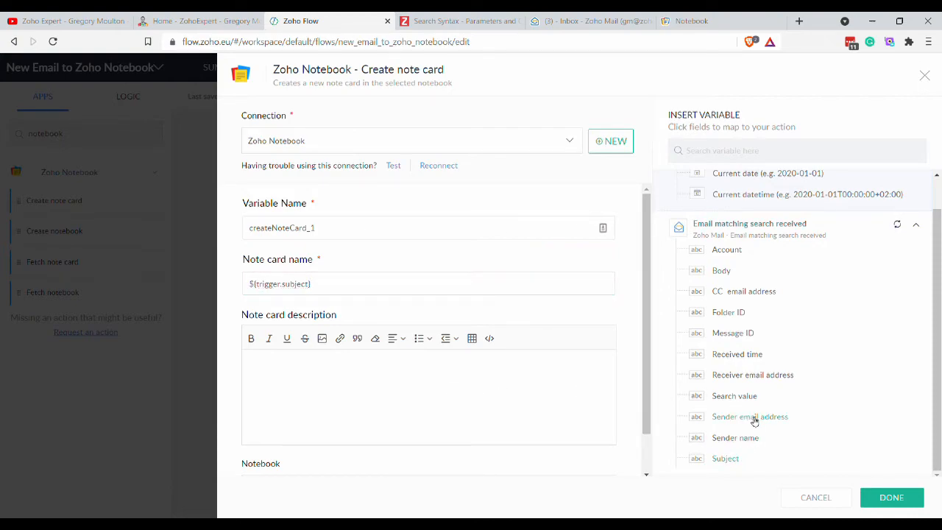
pyautogui.click(722, 272)
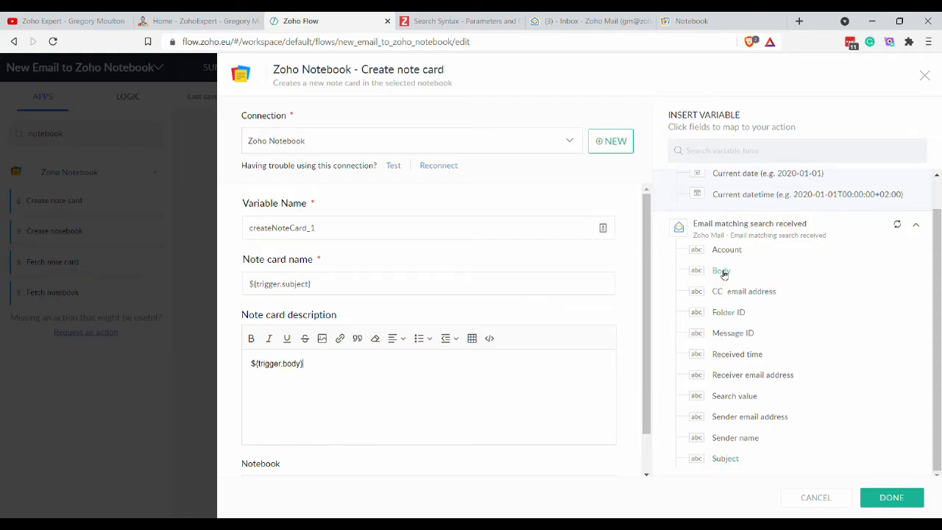
pyautogui.scroll(-1, 574, 339)
pyautogui.click(283, 449)
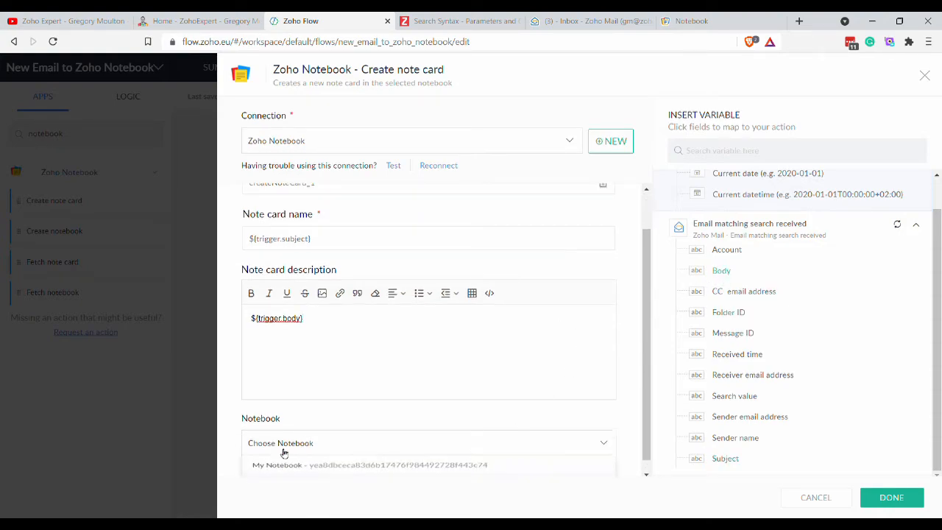
pyautogui.click(338, 443)
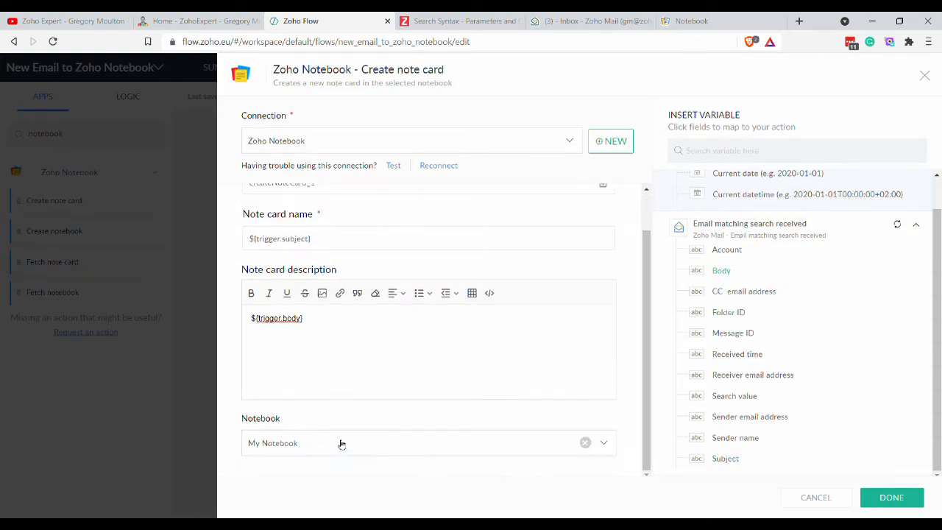
# Check Zoho Notebook, then confirm My Notebook stays the note card destination.
pyautogui.click(691, 21)
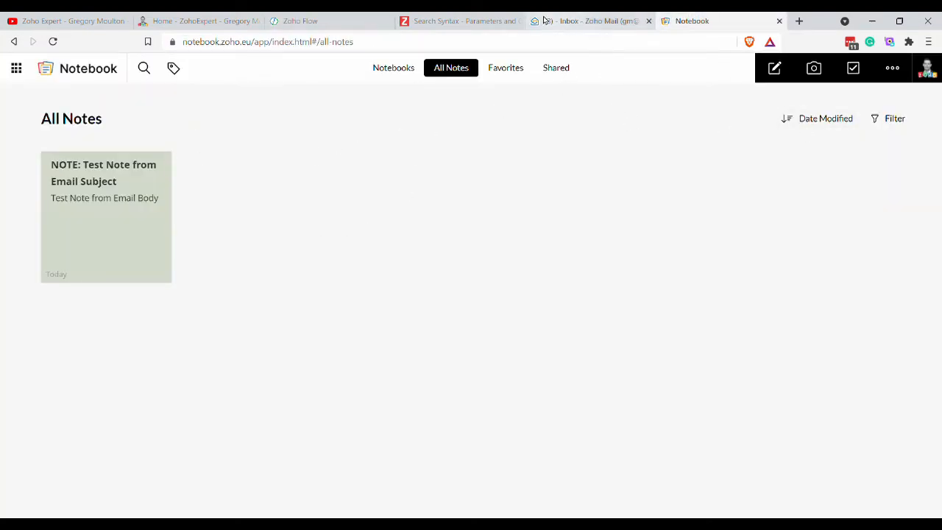
pyautogui.click(310, 22)
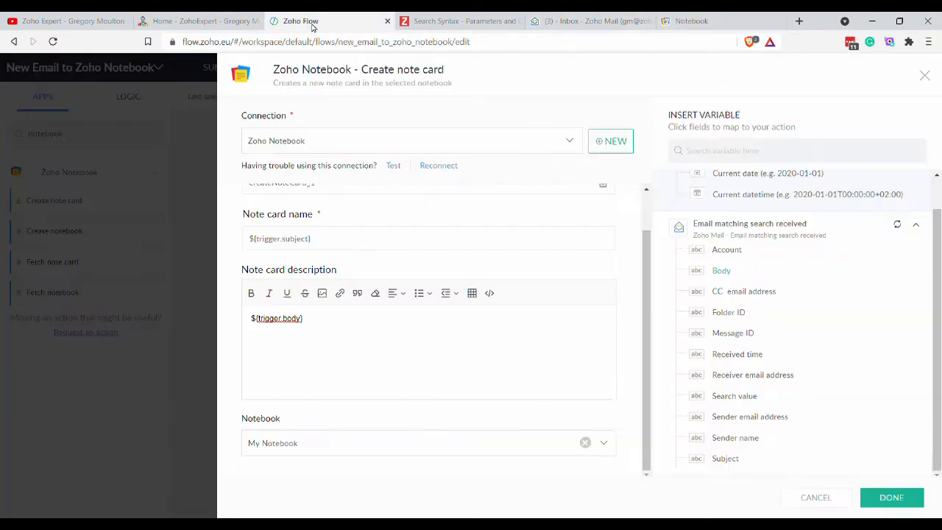
pyautogui.click(299, 437)
pyautogui.click(304, 444)
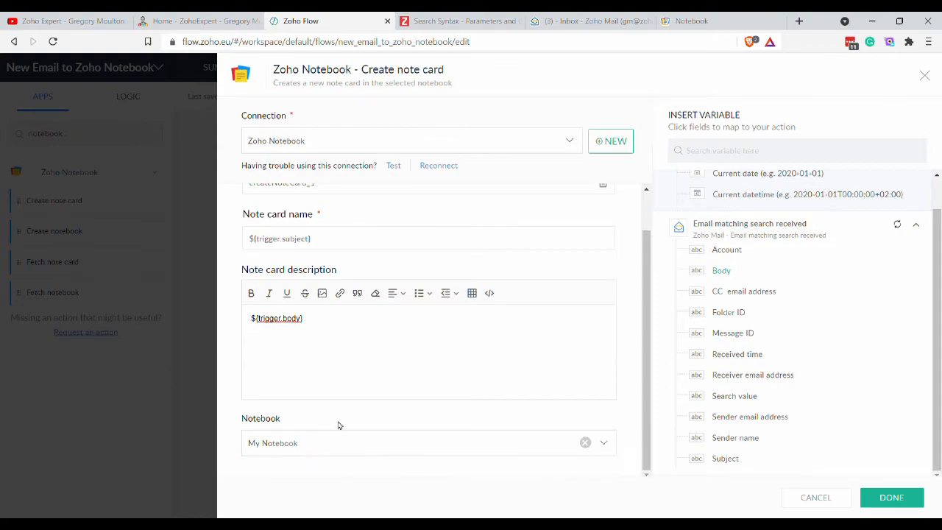
# Save the note card action, switch the flow on and leave the builder.
pyautogui.click(881, 499)
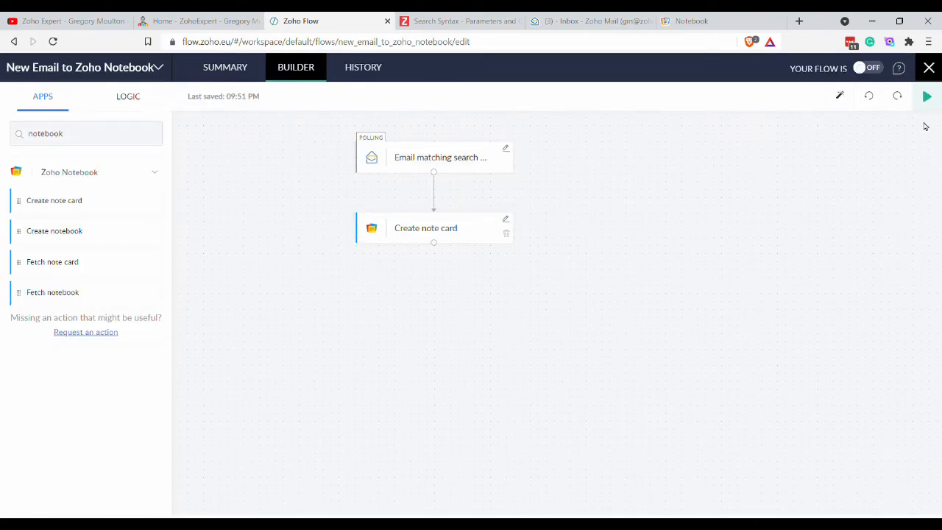
pyautogui.click(866, 68)
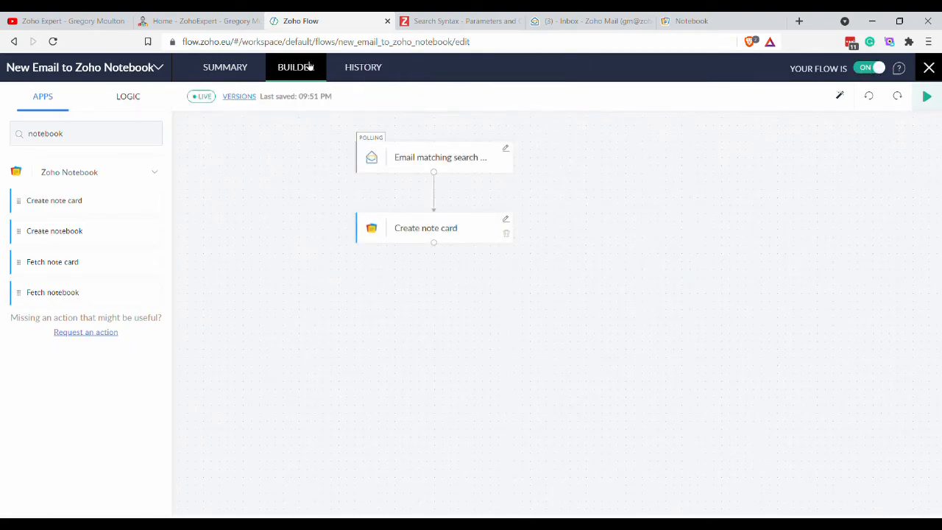
pyautogui.click(930, 68)
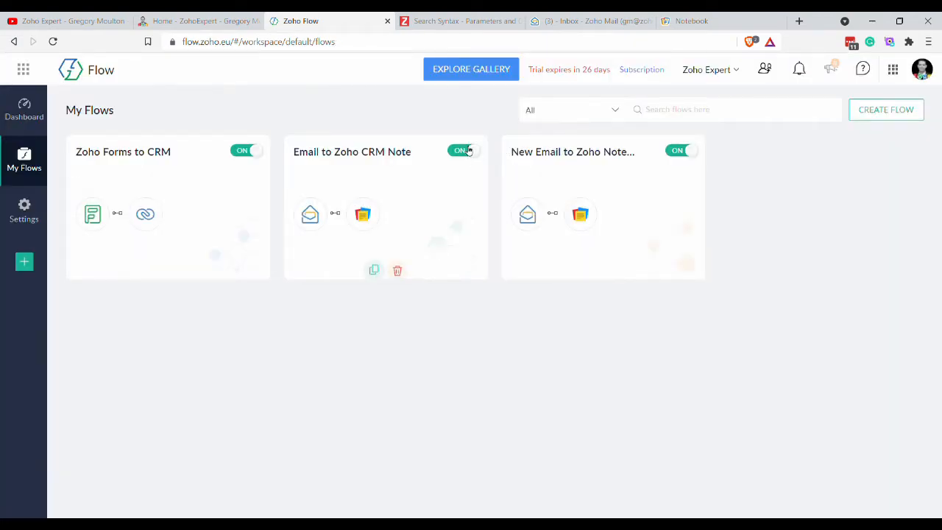
# Turn off Email to Zoho CRM Note, open the new flow, then go to Zoho Mail.
pyautogui.click(464, 150)
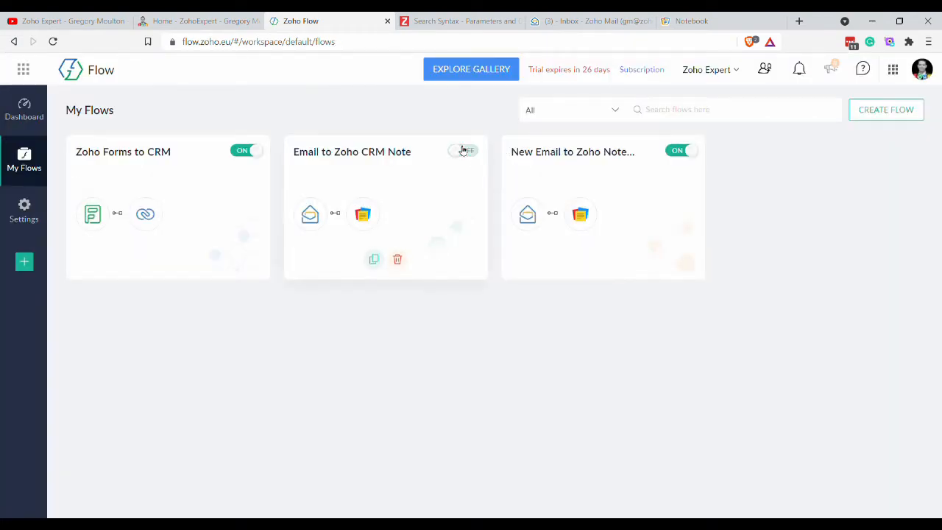
pyautogui.click(638, 181)
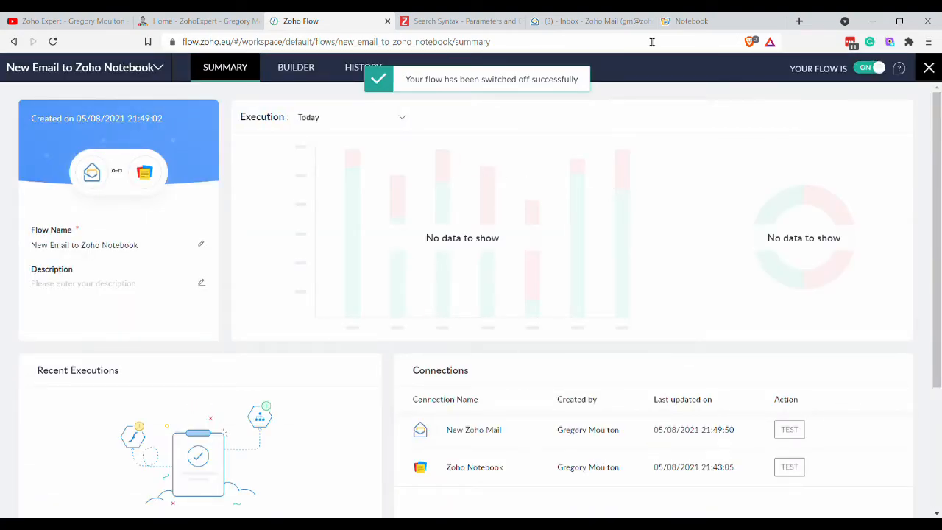
pyautogui.click(571, 22)
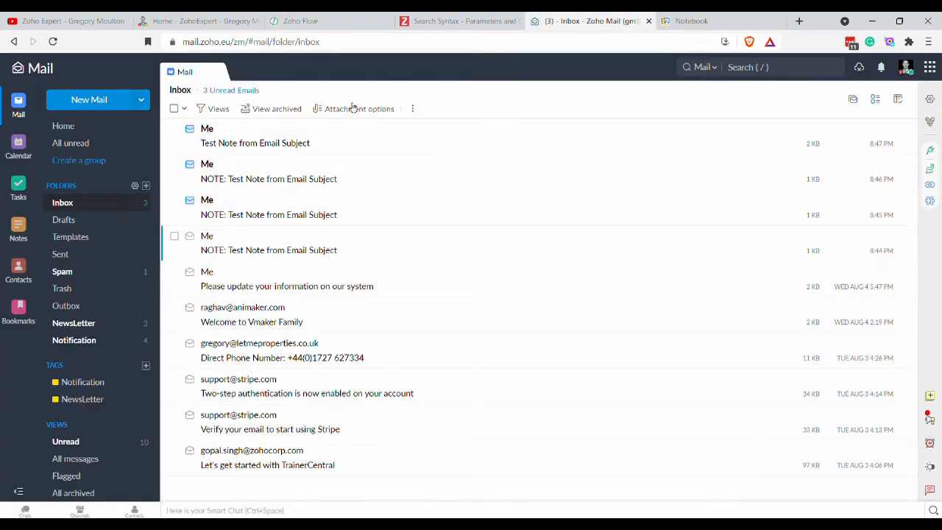
# Send a test email 'NOTE SUBJECT' with body 'NOTE BODY Write your note here.' to the notebook address.
pyautogui.click(98, 107)
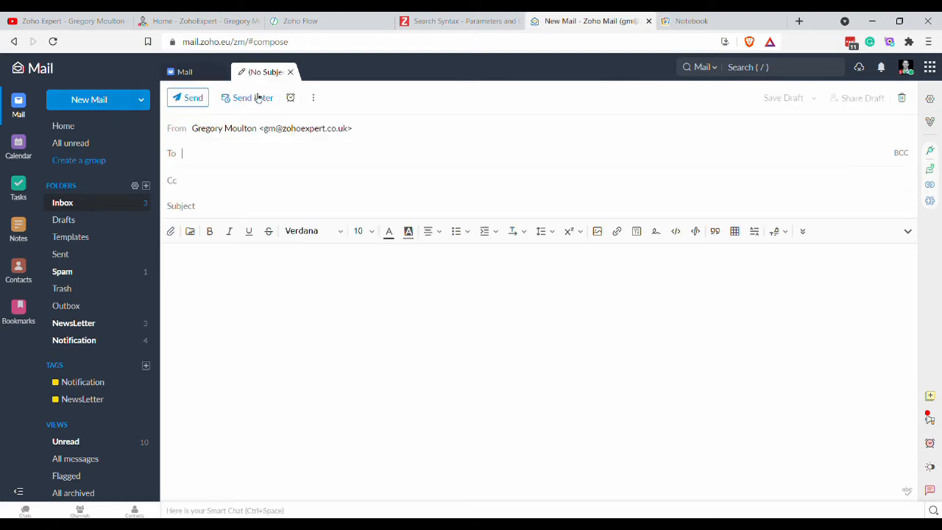
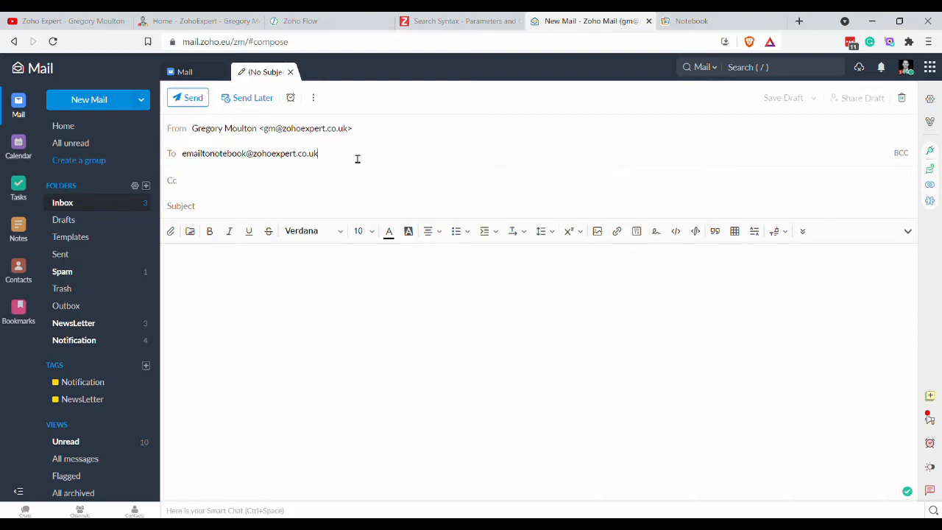
pyautogui.click(295, 214)
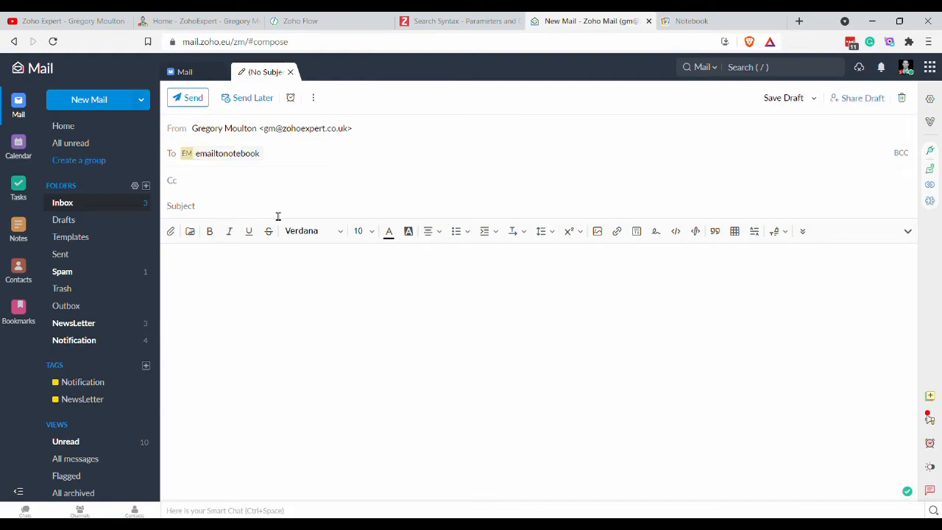
pyautogui.write('NOTE SUBJECT')
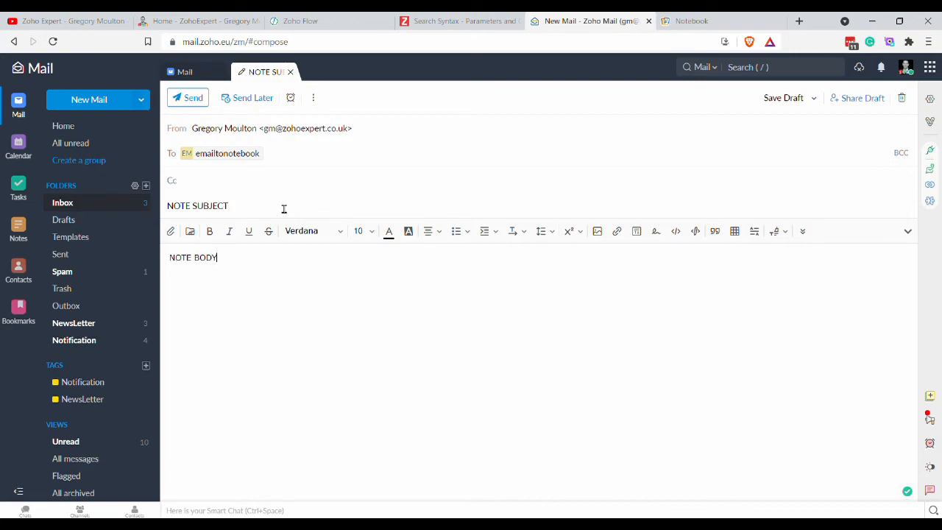
pyautogui.press('BackSpace')
pyautogui.write('ite your note here.')
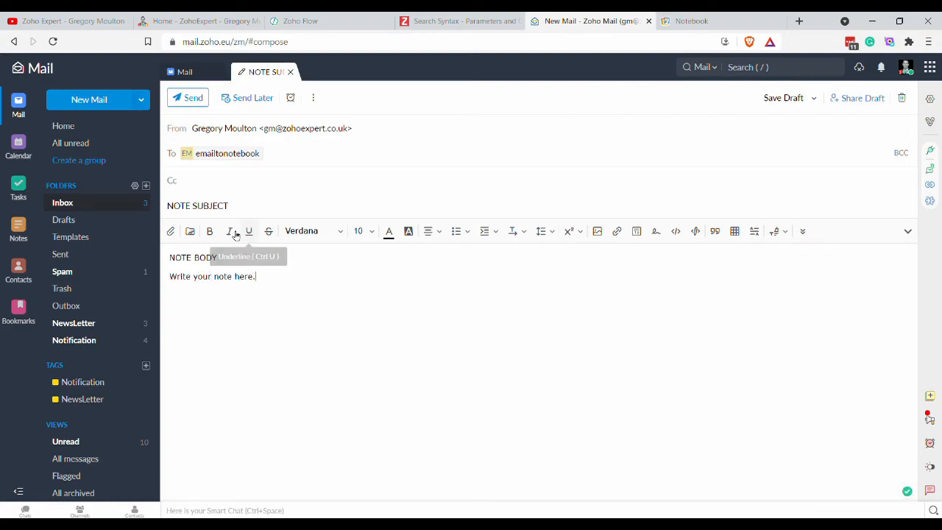
pyautogui.moveTo(239, 164)
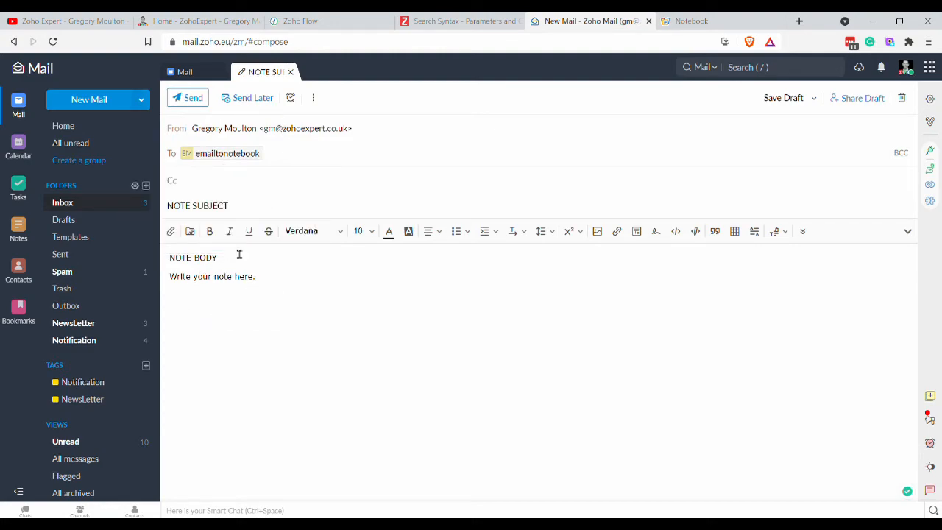
pyautogui.click(197, 103)
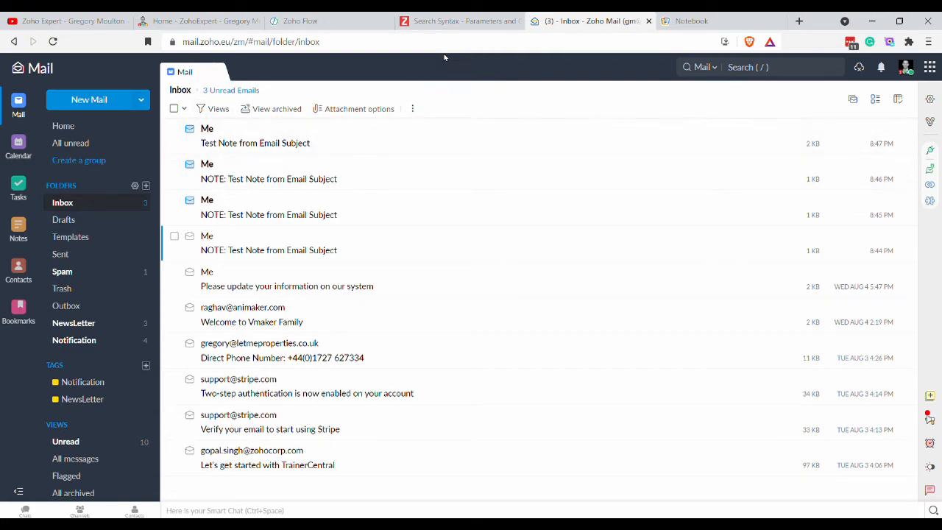
pyautogui.click(287, 21)
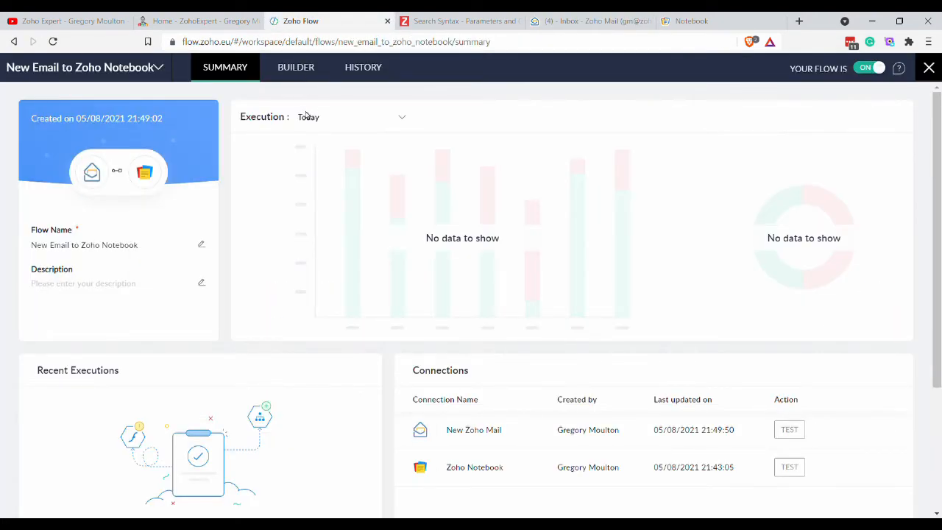
# Open the completed run from the refreshed history and inspect the trigger's search value and received email.
pyautogui.click(360, 69)
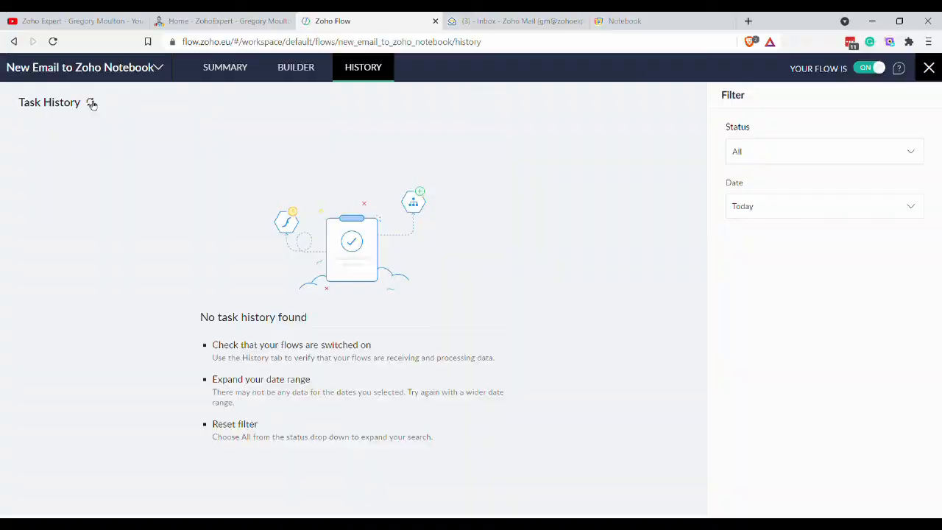
pyautogui.click(91, 103)
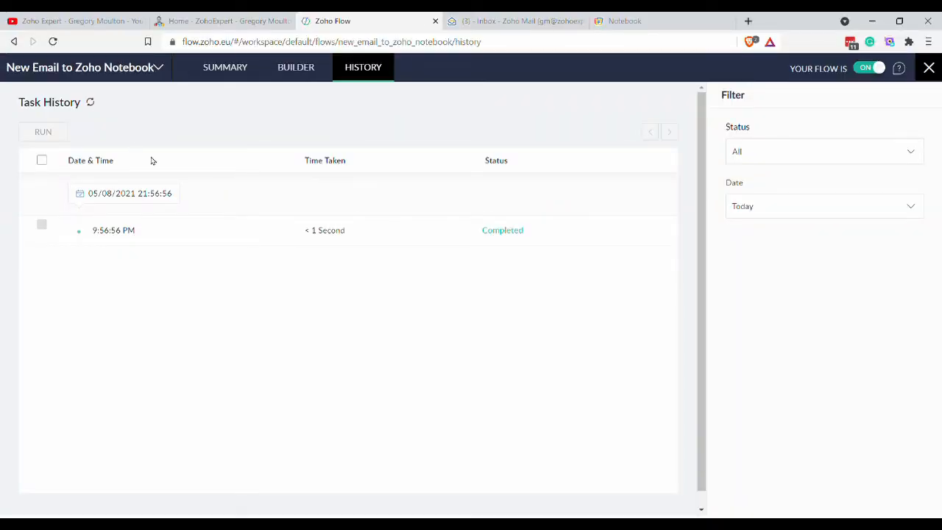
pyautogui.click(240, 241)
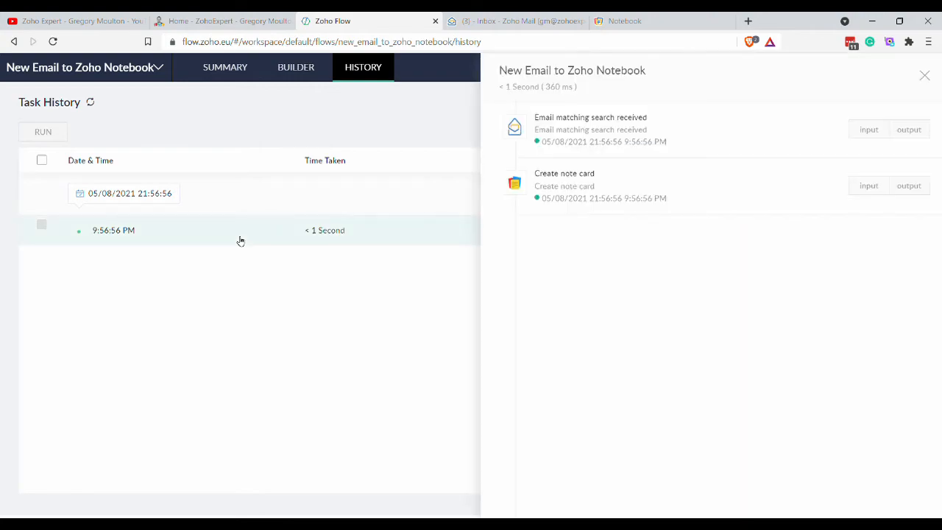
pyautogui.click(866, 131)
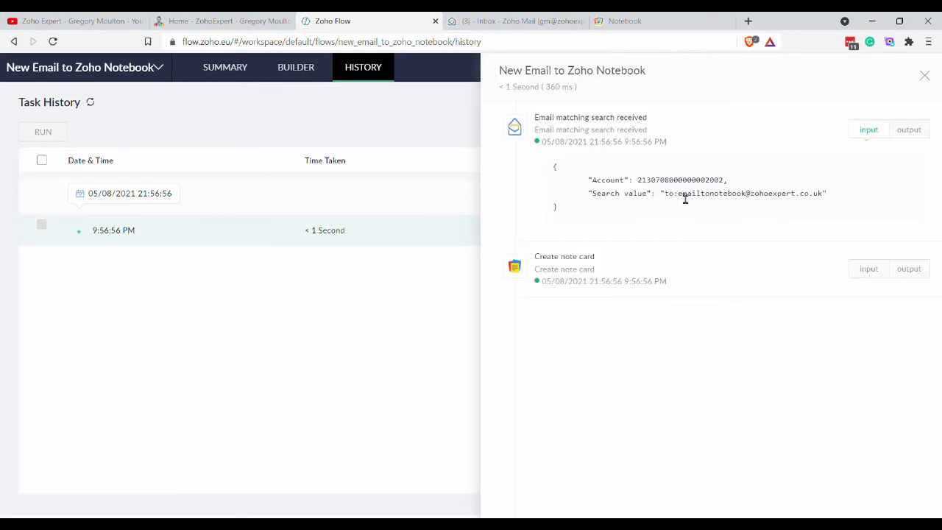
pyautogui.moveTo(685, 199); pyautogui.dragTo(734, 203)
pyautogui.moveTo(773, 202); pyautogui.dragTo(829, 199)
pyautogui.click(909, 131)
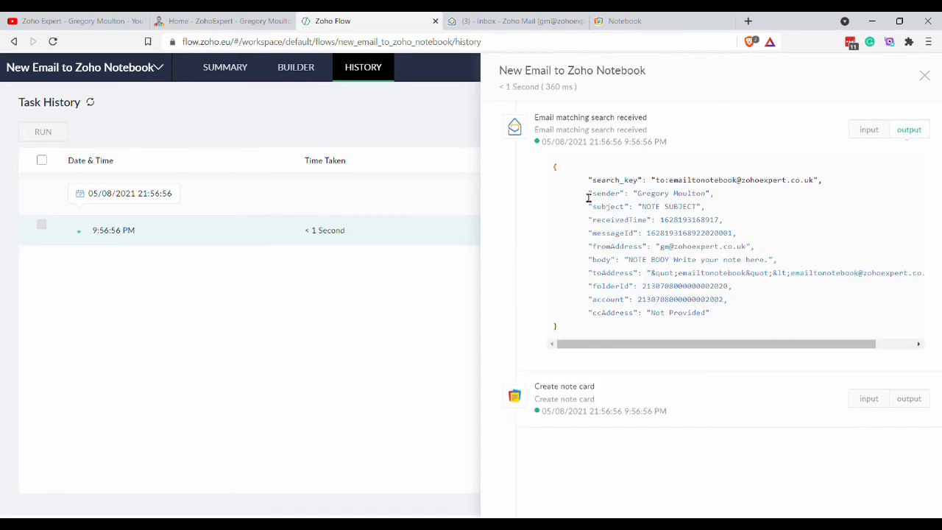
# Inspect the note card step's 'NOTE SUBJECT' name, description and creation result, then view Notebook.
pyautogui.click(856, 399)
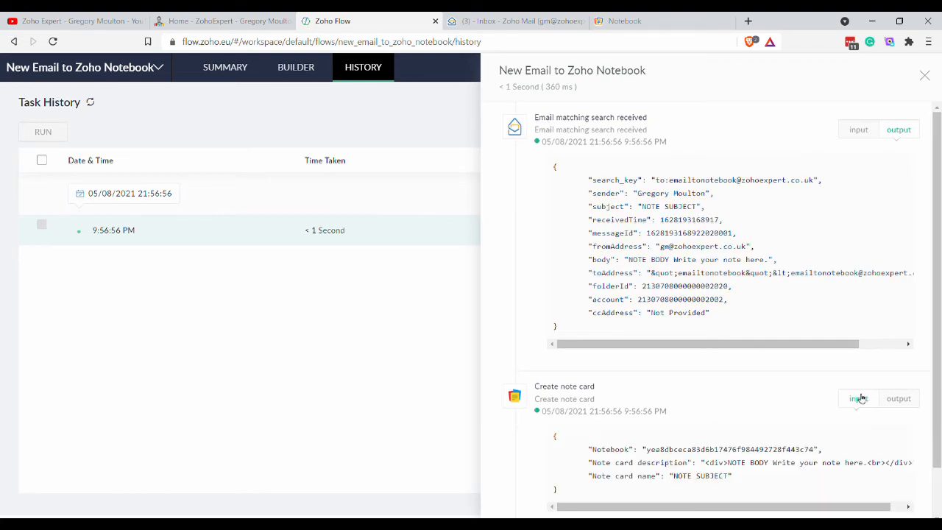
pyautogui.scroll(-1, 804, 370)
pyautogui.scroll(-1, 803, 370)
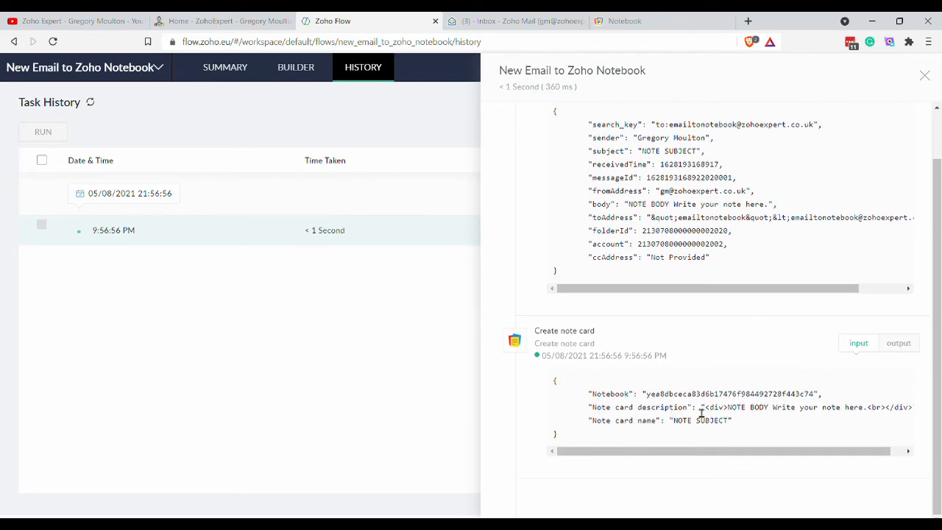
pyautogui.moveTo(727, 407); pyautogui.dragTo(908, 412)
pyautogui.click(730, 431)
pyautogui.moveTo(675, 425); pyautogui.dragTo(729, 425)
pyautogui.click(900, 343)
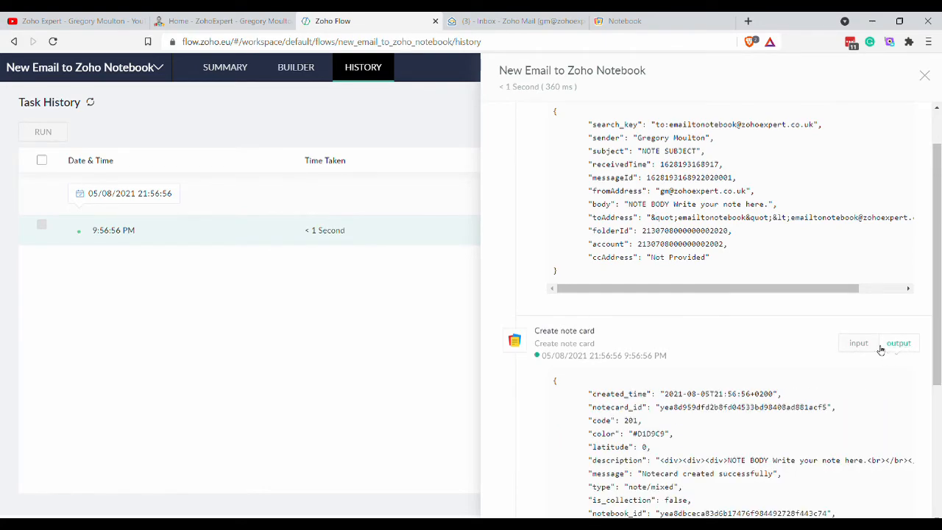
pyautogui.click(636, 22)
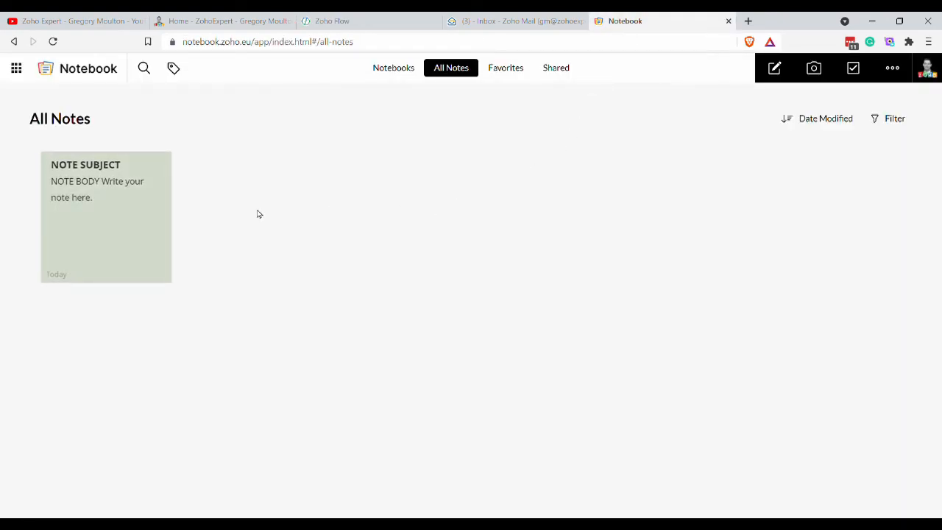
# Check the NOTE SUBJECT card reads 'Write your note here.', then reopen the New Email to Zoho Notebook builder.
pyautogui.click(133, 205)
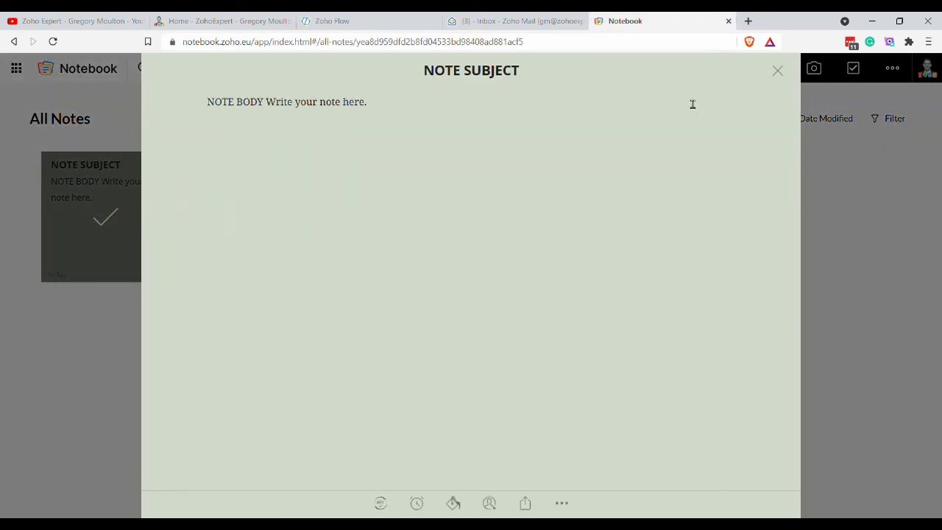
pyautogui.click(778, 72)
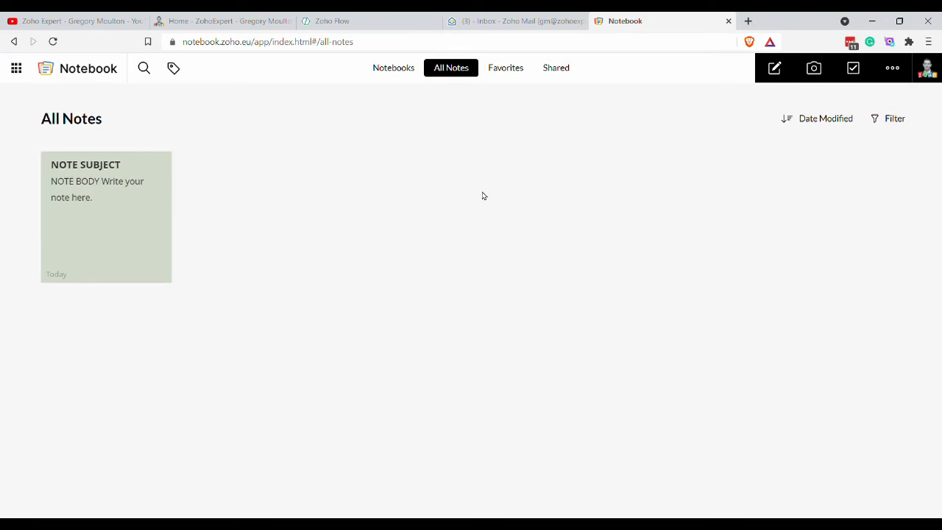
pyautogui.click(365, 21)
pyautogui.click(296, 79)
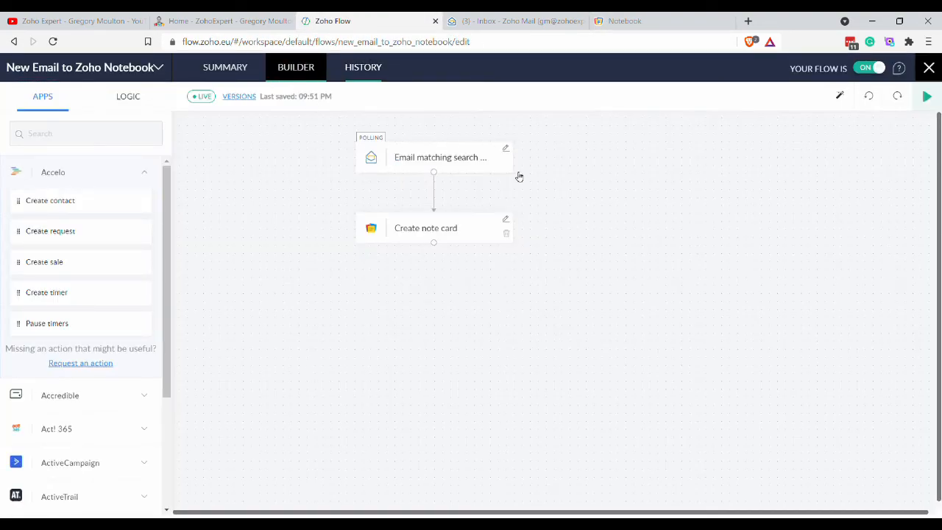